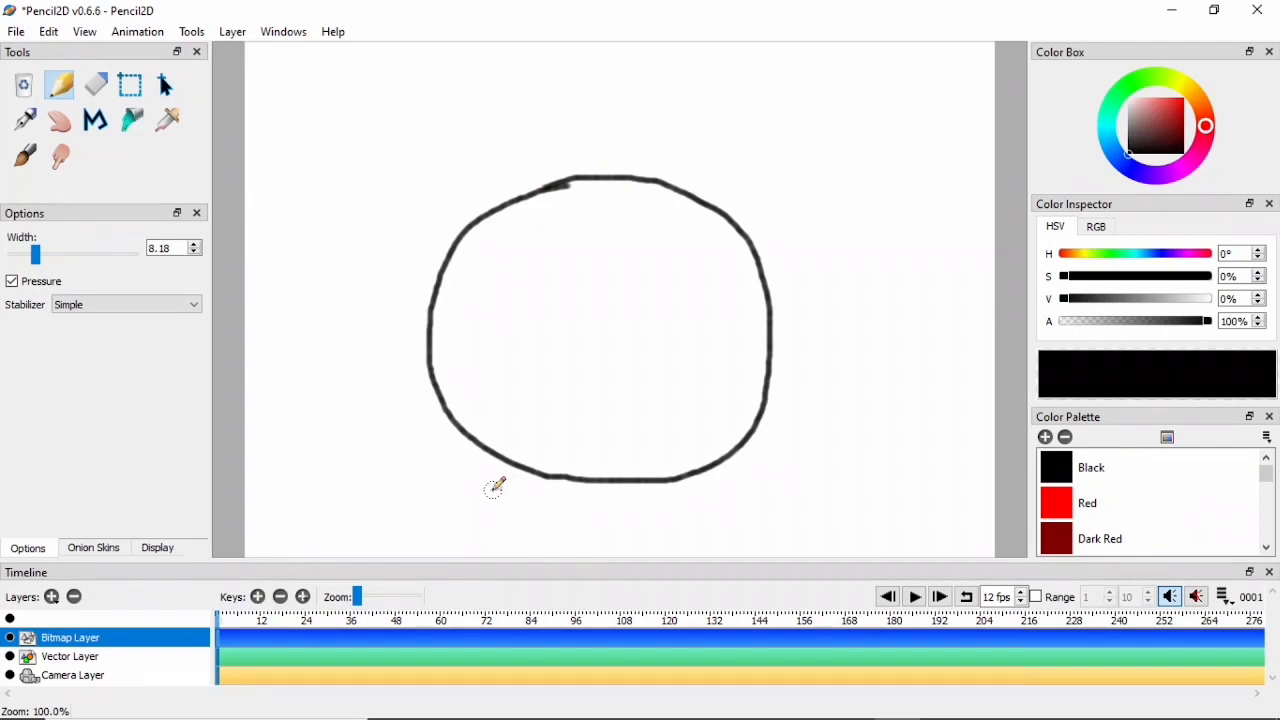
- Draw the clock's outer body around the inner circle with a rounded foot on each side below it
{"action": "mouse_move", "coordinate": [492, 489]}
{"action": "left_mouse_down"}
{"action": "mouse_move", "coordinate": [407, 435]}
{"action": "mouse_move", "coordinate": [381, 394]}
{"action": "mouse_move", "coordinate": [376, 267]}
{"action": "mouse_move", "coordinate": [390, 240]}
{"action": "mouse_move", "coordinate": [467, 180]}
{"action": "mouse_move", "coordinate": [587, 140]}
{"action": "mouse_move", "coordinate": [722, 146]}
{"action": "mouse_move", "coordinate": [765, 164]}
{"action": "mouse_move", "coordinate": [829, 279]}
{"action": "mouse_move", "coordinate": [841, 338]}
{"action": "mouse_move", "coordinate": [839, 382]}
{"action": "mouse_move", "coordinate": [809, 440]}
{"action": "mouse_move", "coordinate": [745, 481]}
{"action": "mouse_move", "coordinate": [625, 502]}
{"action": "mouse_move", "coordinate": [407, 458]}
{"action": "mouse_move", "coordinate": [364, 489]}
{"action": "mouse_move", "coordinate": [368, 512]}
{"action": "mouse_move", "coordinate": [405, 530]}
{"action": "mouse_move", "coordinate": [437, 531]}
{"action": "mouse_move", "coordinate": [500, 490]}
{"action": "left_mouse_up"}
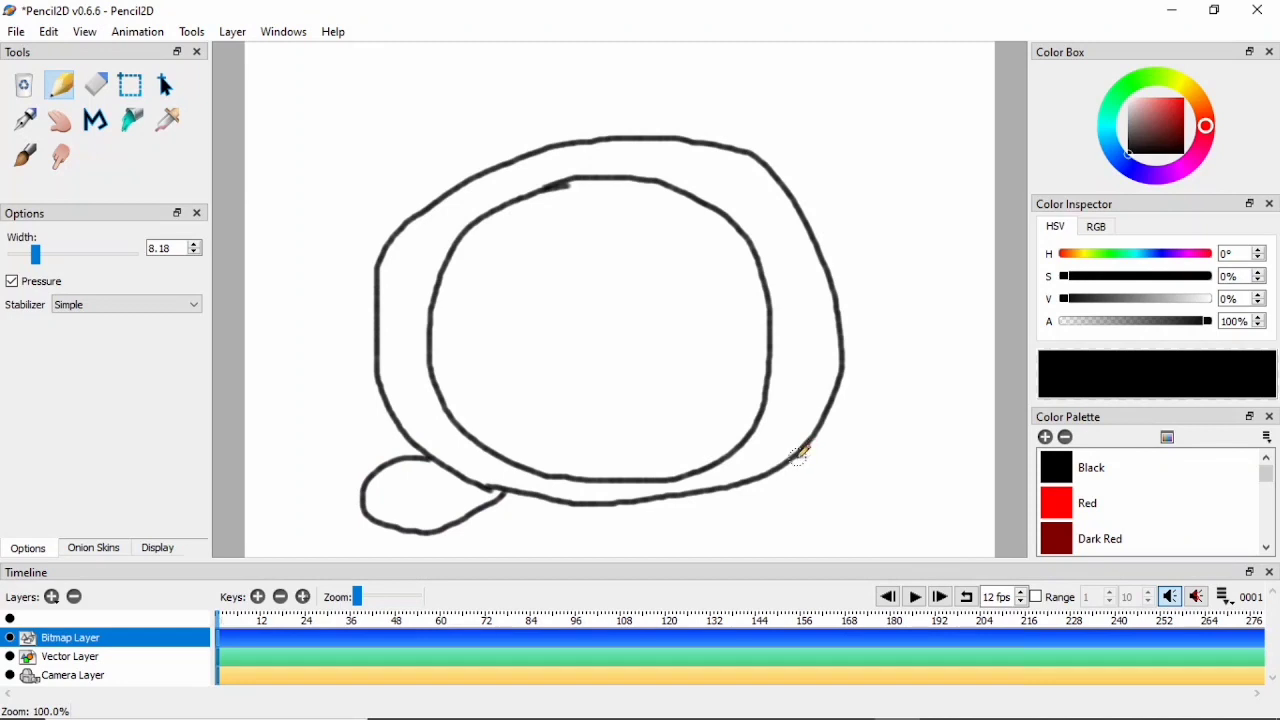
{"action": "mouse_move", "coordinate": [797, 455]}
{"action": "left_mouse_down"}
{"action": "mouse_move", "coordinate": [831, 474]}
{"action": "mouse_move", "coordinate": [841, 524]}
{"action": "mouse_move", "coordinate": [804, 531]}
{"action": "mouse_move", "coordinate": [717, 488]}
{"action": "left_mouse_up"}
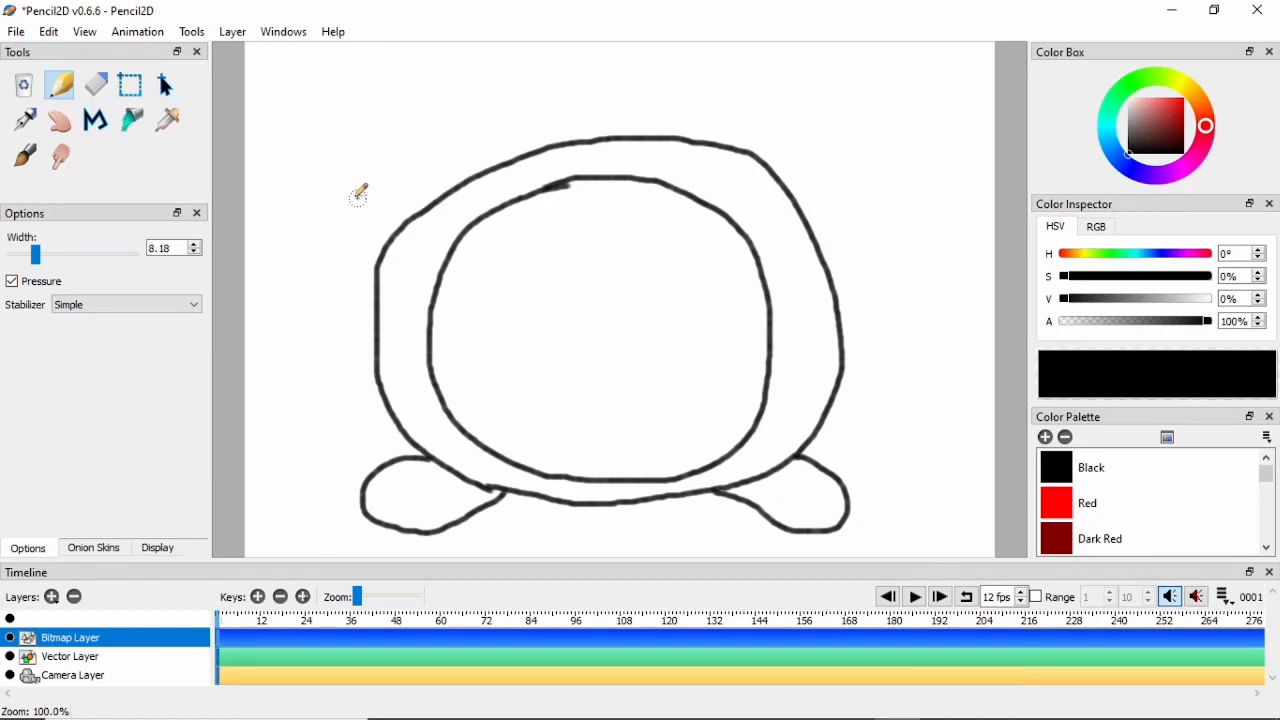
- Draw two half-dome alarm bells above the upper corners of the clock body, one on each side
{"action": "left_click_drag", "start_coordinate": [370, 200], "coordinate": [452, 153]}
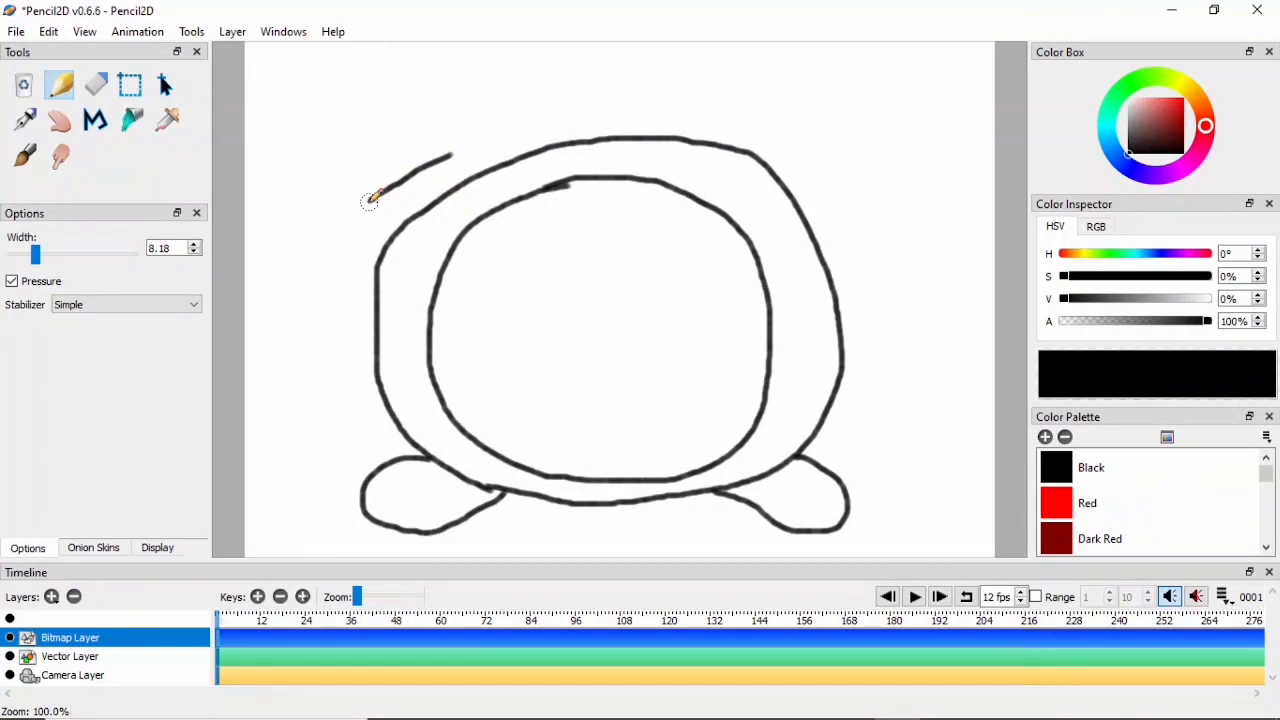
{"action": "mouse_move", "coordinate": [370, 199]}
{"action": "left_mouse_down"}
{"action": "mouse_move", "coordinate": [365, 160]}
{"action": "mouse_move", "coordinate": [392, 118]}
{"action": "mouse_move", "coordinate": [432, 122]}
{"action": "mouse_move", "coordinate": [447, 145]}
{"action": "left_mouse_up"}
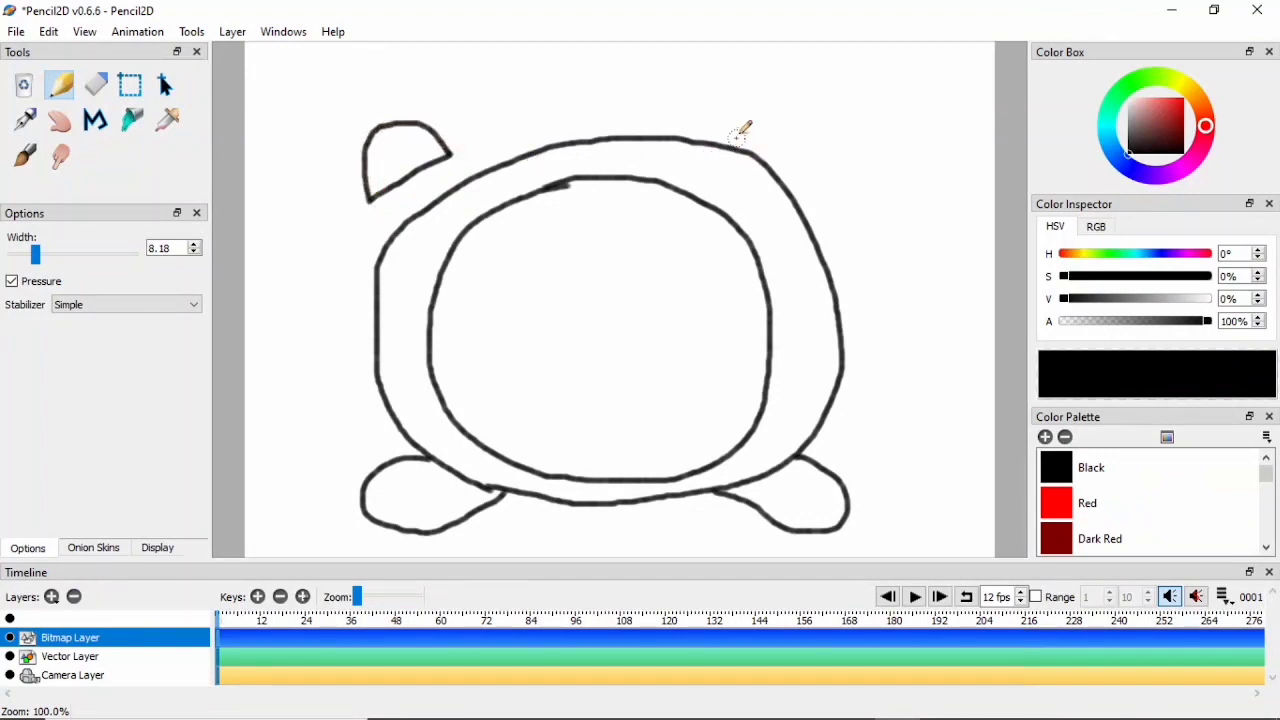
{"action": "mouse_move", "coordinate": [748, 122]}
{"action": "left_mouse_down"}
{"action": "mouse_move", "coordinate": [809, 143]}
{"action": "mouse_move", "coordinate": [820, 172]}
{"action": "left_mouse_up"}
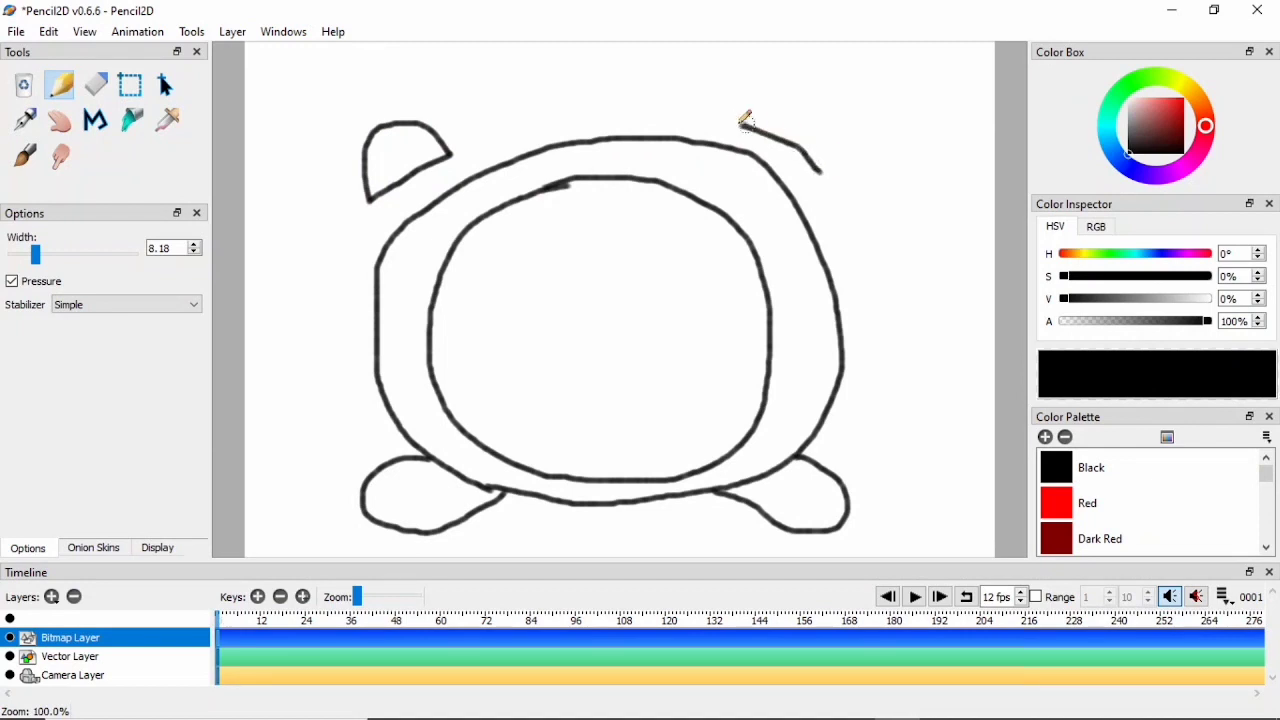
{"action": "mouse_move", "coordinate": [745, 120]}
{"action": "left_mouse_down"}
{"action": "mouse_move", "coordinate": [757, 100]}
{"action": "mouse_move", "coordinate": [831, 94]}
{"action": "mouse_move", "coordinate": [843, 145]}
{"action": "mouse_move", "coordinate": [826, 170]}
{"action": "left_mouse_up"}
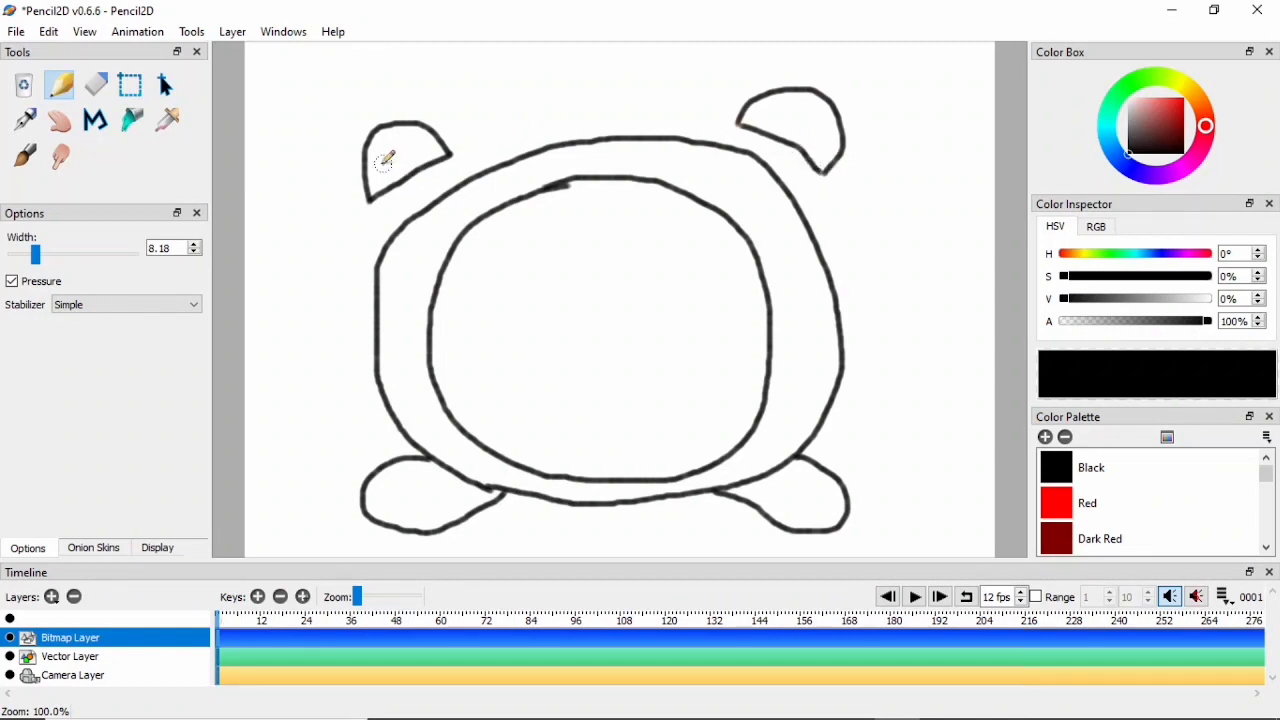
- Add pairs of short ringing lines beside both bells, on the outer and inner side of each
{"action": "mouse_move", "coordinate": [334, 145]}
{"action": "left_mouse_down"}
{"action": "mouse_move", "coordinate": [331, 170]}
{"action": "mouse_move", "coordinate": [346, 156]}
{"action": "mouse_move", "coordinate": [345, 170]}
{"action": "left_mouse_up"}
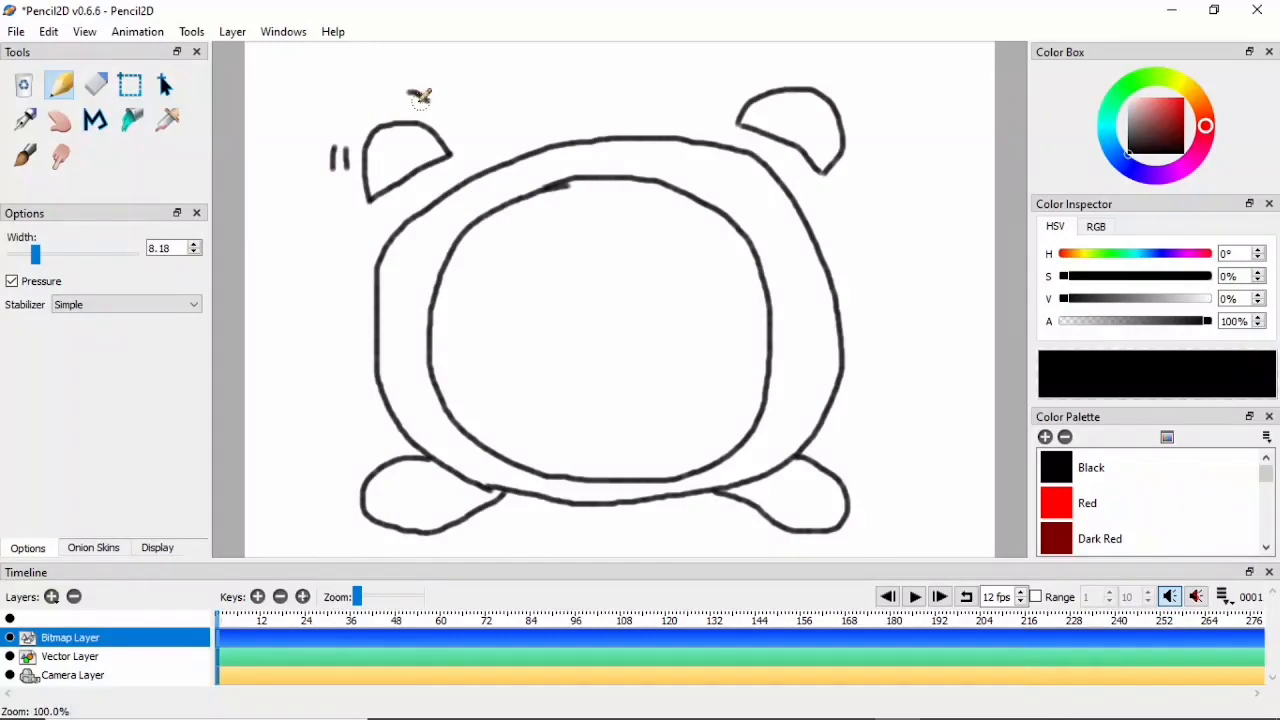
{"action": "left_click_drag", "start_coordinate": [408, 93], "coordinate": [427, 101]}
{"action": "left_click_drag", "start_coordinate": [410, 104], "coordinate": [429, 111]}
{"action": "left_click_drag", "start_coordinate": [727, 99], "coordinate": [740, 77]}
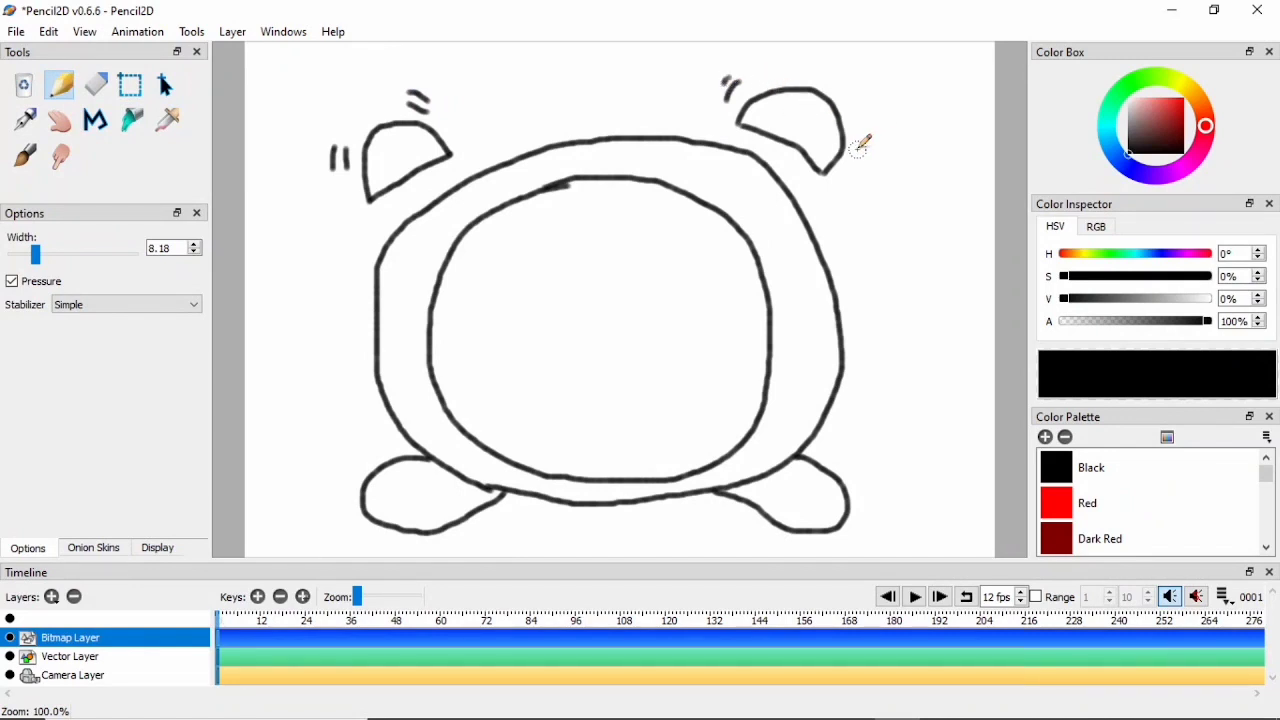
{"action": "left_click_drag", "start_coordinate": [858, 148], "coordinate": [850, 171]}
- Write the numerals 12, 6, 3 and 9 at their positions inside the clock face
{"action": "mouse_move", "coordinate": [581, 203]}
{"action": "left_mouse_down"}
{"action": "mouse_move", "coordinate": [580, 232]}
{"action": "mouse_move", "coordinate": [608, 206]}
{"action": "mouse_move", "coordinate": [594, 229]}
{"action": "mouse_move", "coordinate": [620, 230]}
{"action": "left_mouse_up"}
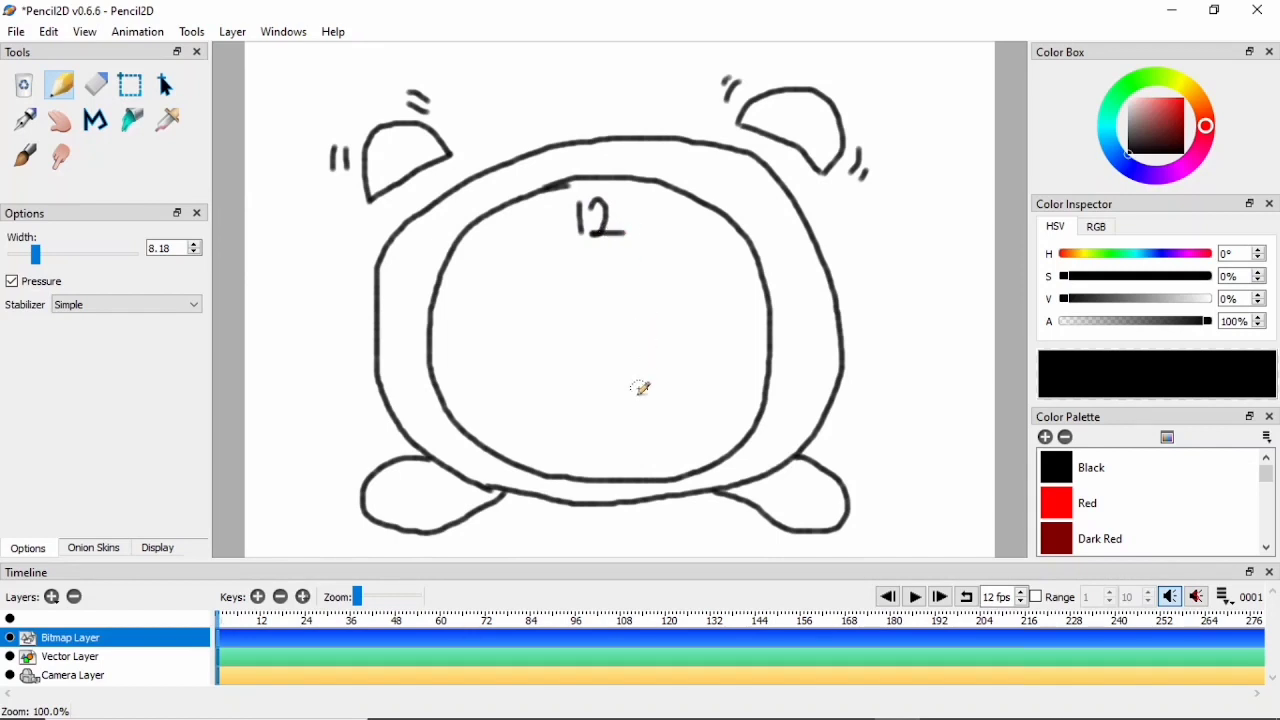
{"action": "mouse_move", "coordinate": [603, 423]}
{"action": "left_mouse_down"}
{"action": "mouse_move", "coordinate": [631, 450]}
{"action": "mouse_move", "coordinate": [618, 452]}
{"action": "left_mouse_up"}
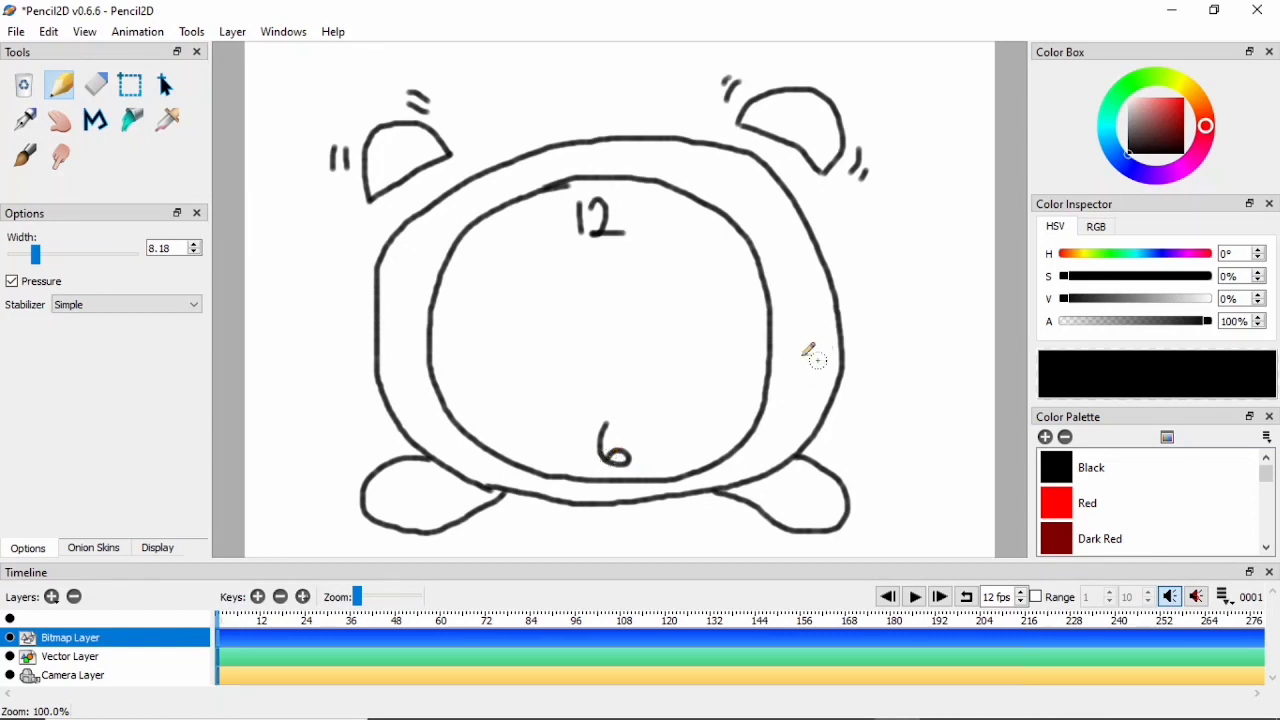
{"action": "mouse_move", "coordinate": [725, 306]}
{"action": "left_mouse_down"}
{"action": "mouse_move", "coordinate": [750, 334]}
{"action": "mouse_move", "coordinate": [738, 350]}
{"action": "mouse_move", "coordinate": [728, 343]}
{"action": "left_mouse_up"}
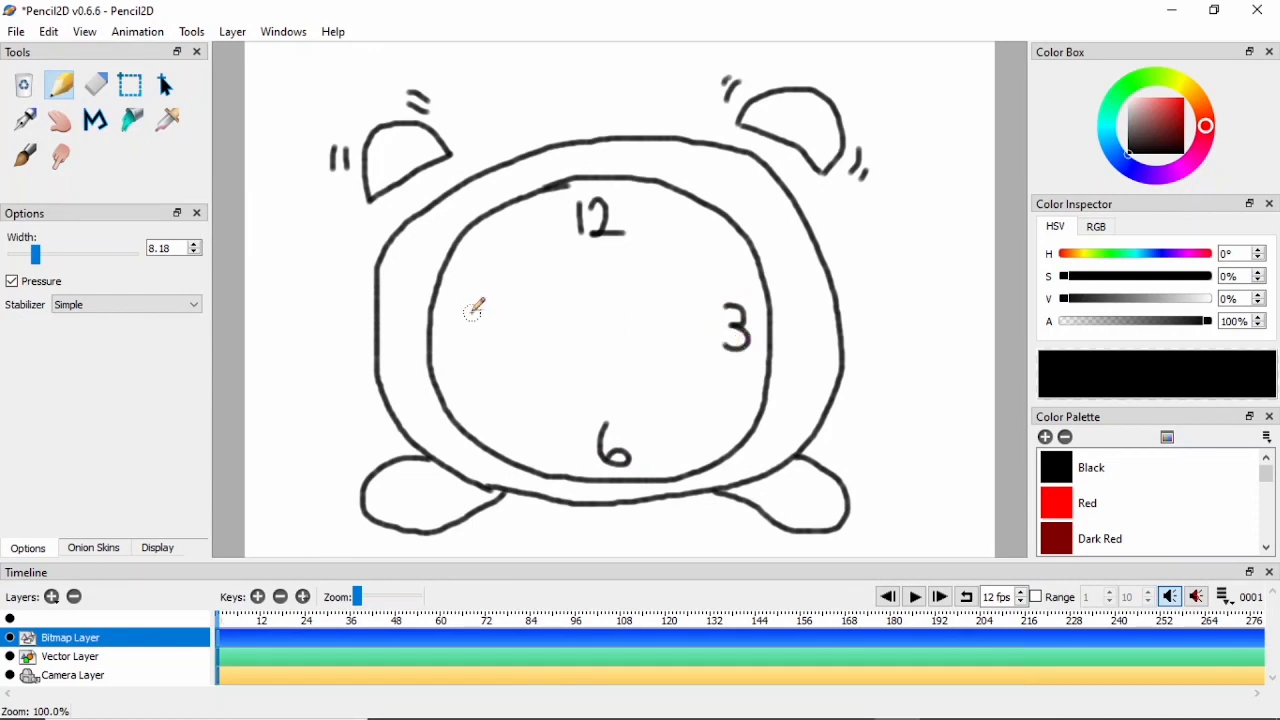
{"action": "mouse_move", "coordinate": [460, 320]}
{"action": "left_mouse_down"}
{"action": "mouse_move", "coordinate": [474, 312]}
{"action": "mouse_move", "coordinate": [480, 336]}
{"action": "mouse_move", "coordinate": [480, 347]}
{"action": "mouse_move", "coordinate": [462, 343]}
{"action": "left_mouse_up"}
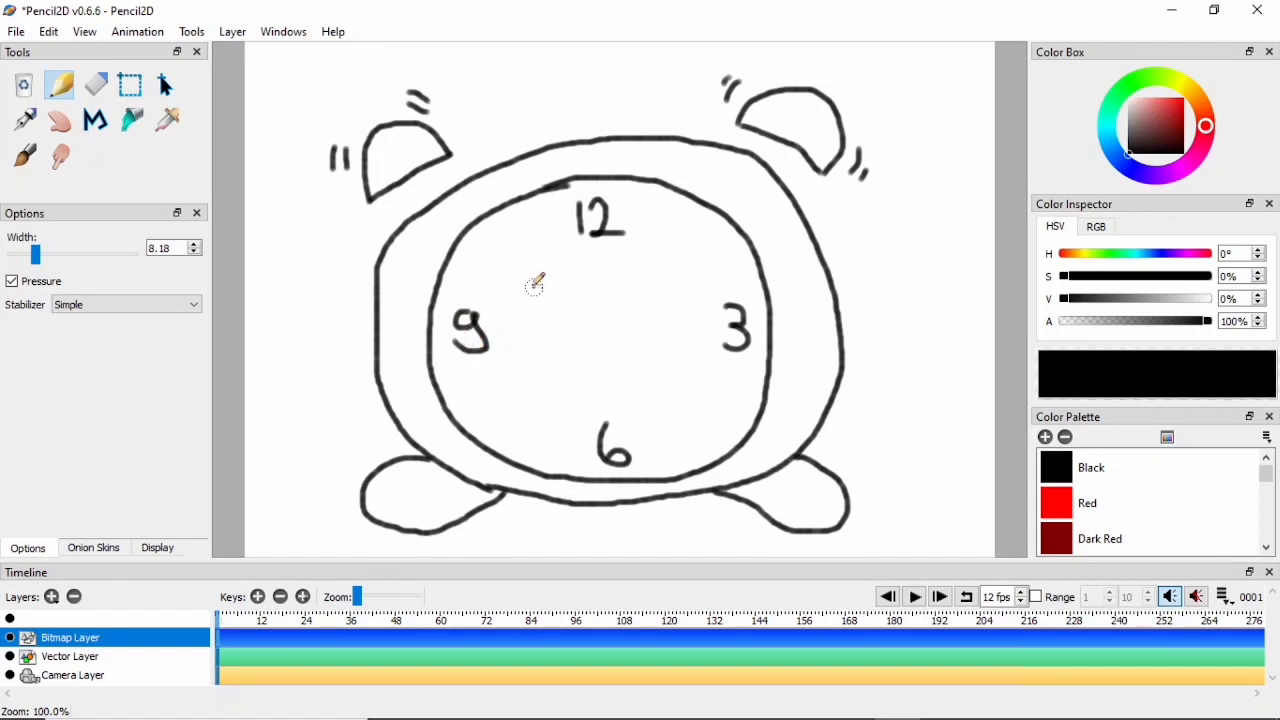
- Draw short tick marks for the remaining eight hours, two between each pair of neighbouring numerals
{"action": "mouse_move", "coordinate": [507, 224]}
{"action": "left_mouse_down"}
{"action": "mouse_move", "coordinate": [519, 241]}
{"action": "mouse_move", "coordinate": [487, 270]}
{"action": "left_mouse_up"}
{"action": "left_click_drag", "start_coordinate": [478, 405], "coordinate": [494, 401]}
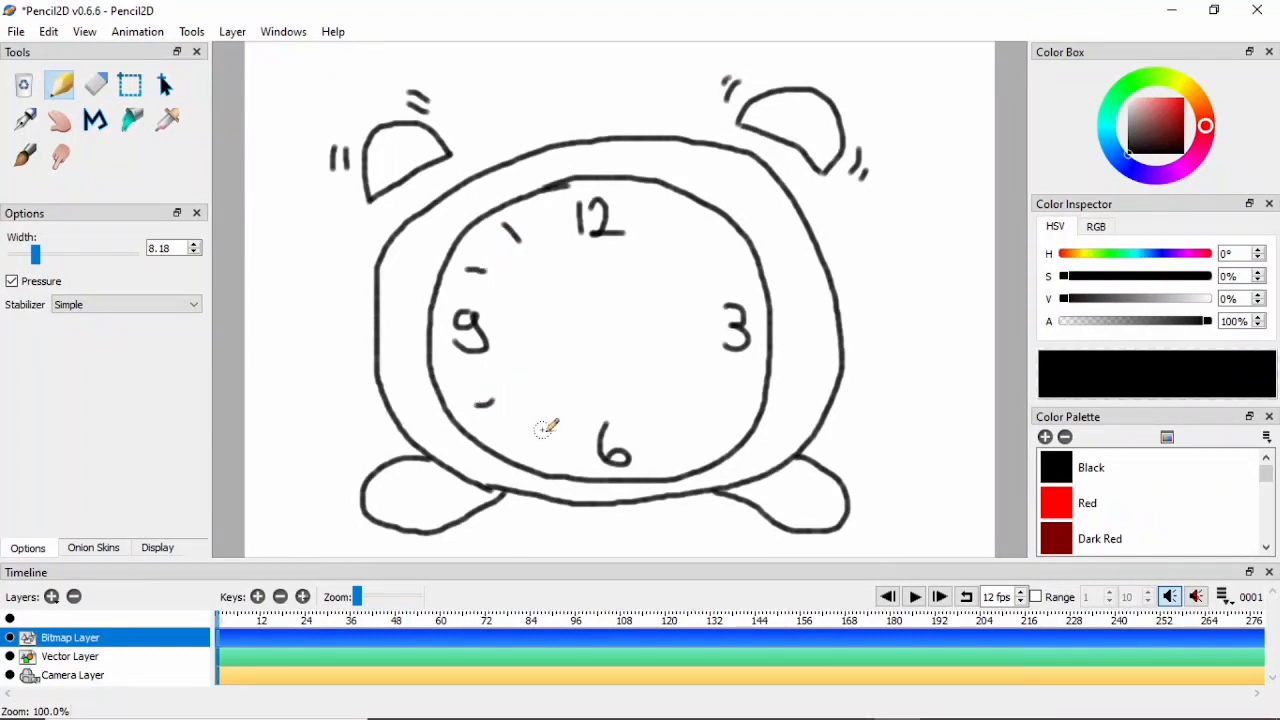
{"action": "left_click_drag", "start_coordinate": [541, 440], "coordinate": [542, 449]}
{"action": "left_click_drag", "start_coordinate": [687, 422], "coordinate": [695, 428]}
{"action": "left_click_drag", "start_coordinate": [716, 382], "coordinate": [729, 388]}
{"action": "left_click_drag", "start_coordinate": [679, 229], "coordinate": [688, 221]}
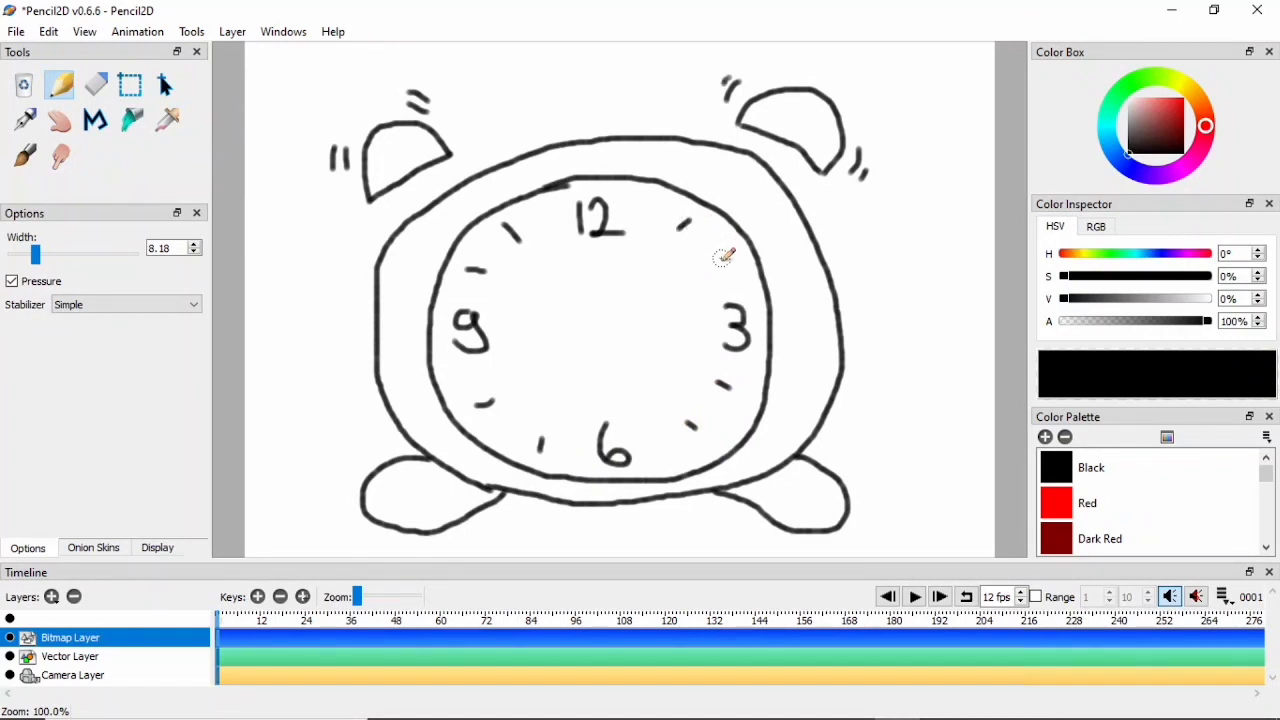
{"action": "left_click_drag", "start_coordinate": [722, 265], "coordinate": [733, 259]}
- Draw two pointed clock hands, one towards 12 and one towards 3, and fill them with Black
{"action": "mouse_move", "coordinate": [581, 280]}
{"action": "left_mouse_down"}
{"action": "mouse_move", "coordinate": [609, 374]}
{"action": "mouse_move", "coordinate": [623, 283]}
{"action": "mouse_move", "coordinate": [604, 258]}
{"action": "mouse_move", "coordinate": [583, 270]}
{"action": "left_mouse_up"}
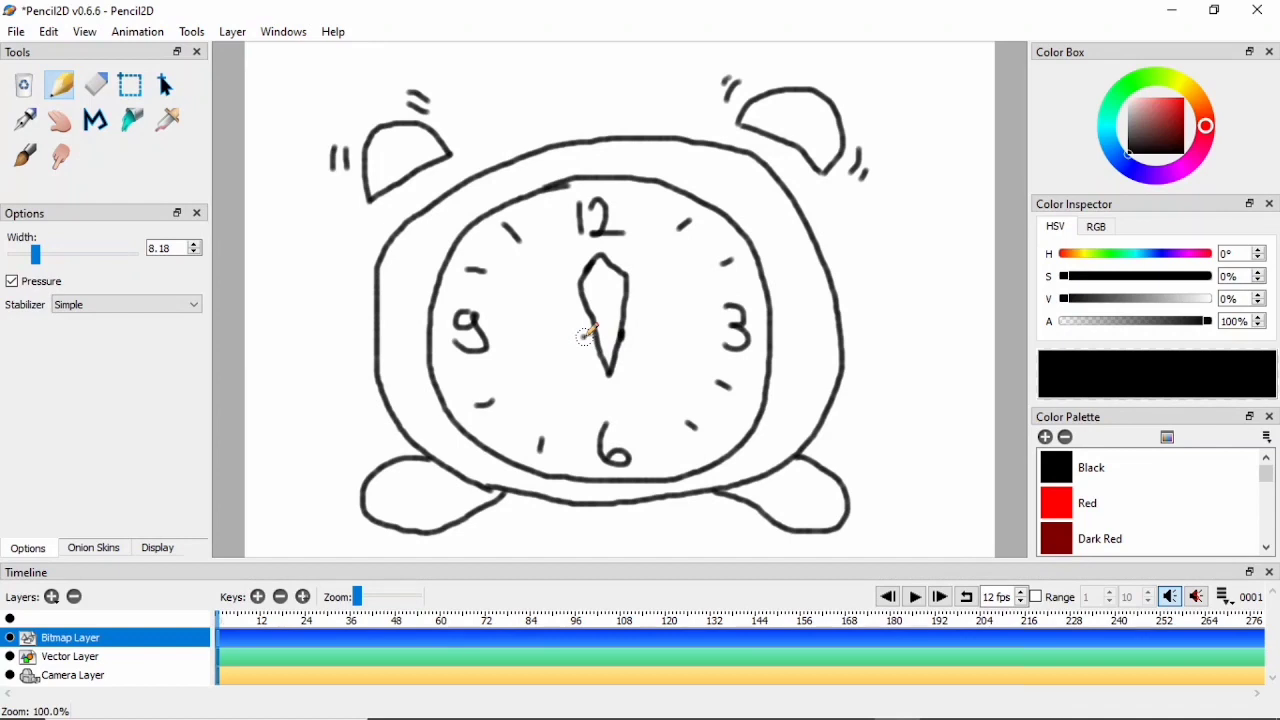
{"action": "mouse_move", "coordinate": [585, 337]}
{"action": "left_mouse_down"}
{"action": "mouse_move", "coordinate": [649, 315]}
{"action": "mouse_move", "coordinate": [668, 331]}
{"action": "mouse_move", "coordinate": [651, 354]}
{"action": "mouse_move", "coordinate": [588, 338]}
{"action": "left_mouse_up"}
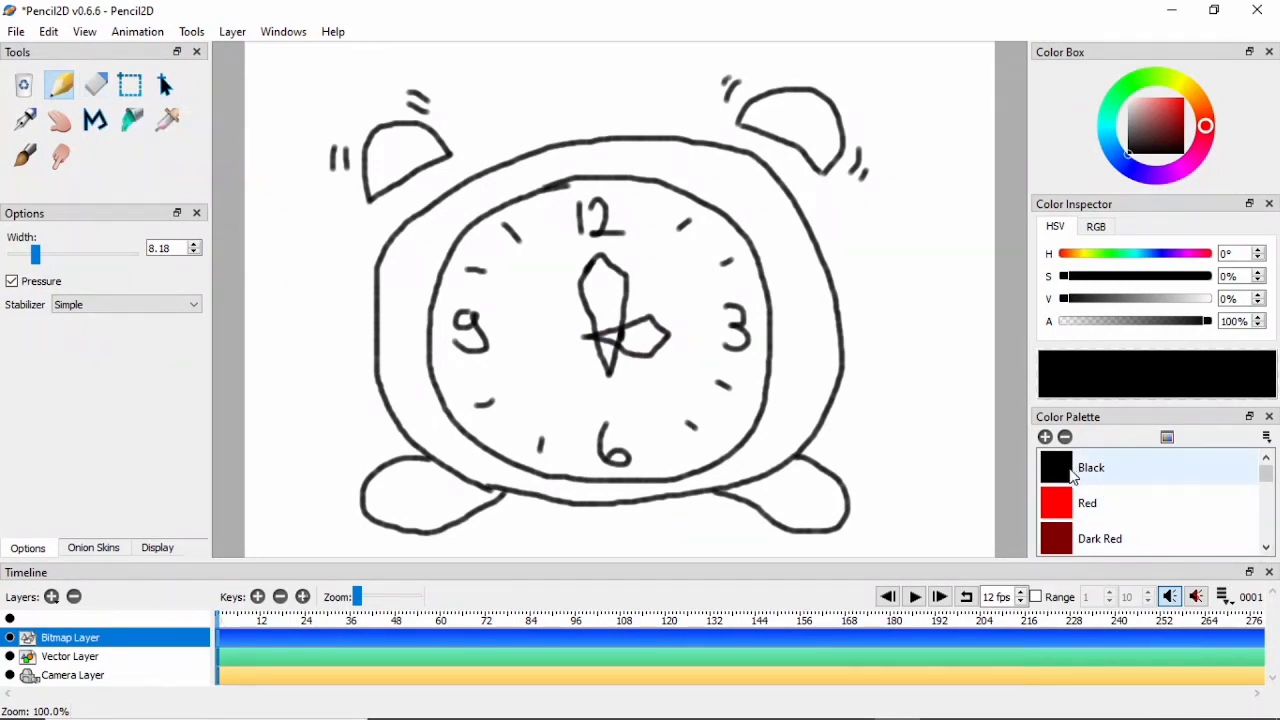
{"action": "left_click", "coordinate": [1072, 476]}
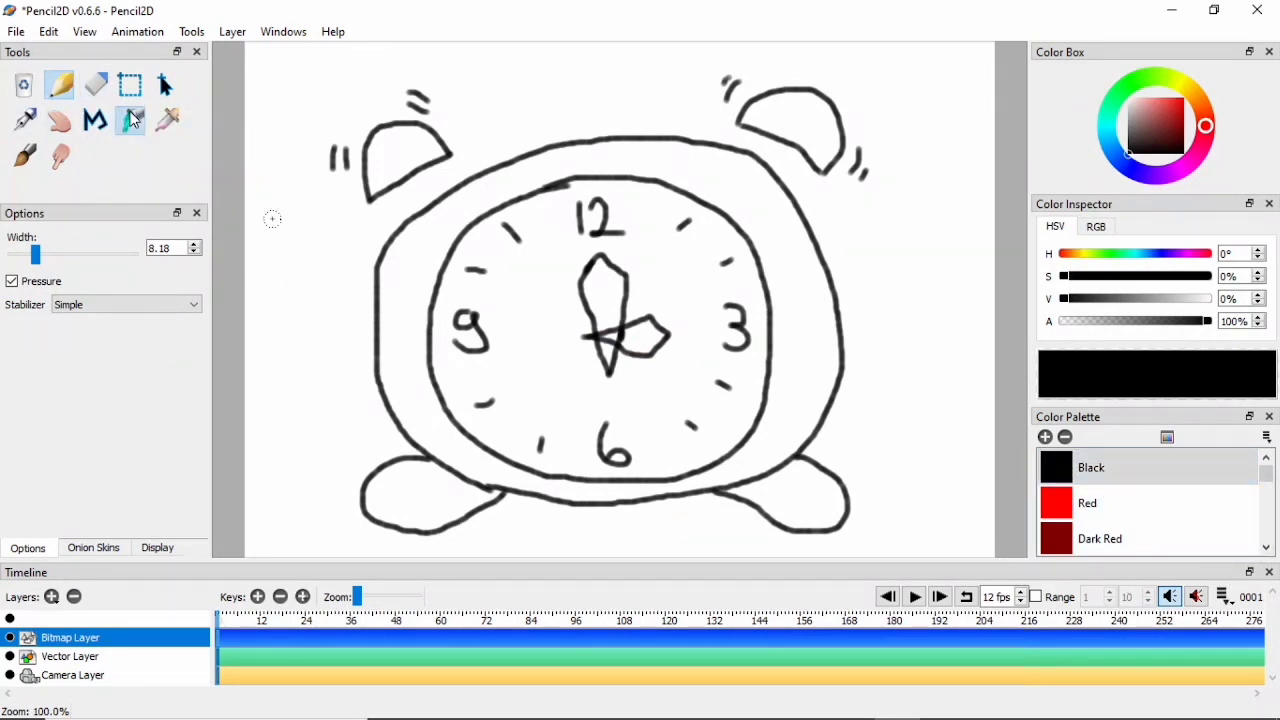
{"action": "left_click", "coordinate": [133, 118]}
{"action": "left_click", "coordinate": [645, 334]}
{"action": "left_click", "coordinate": [605, 292]}
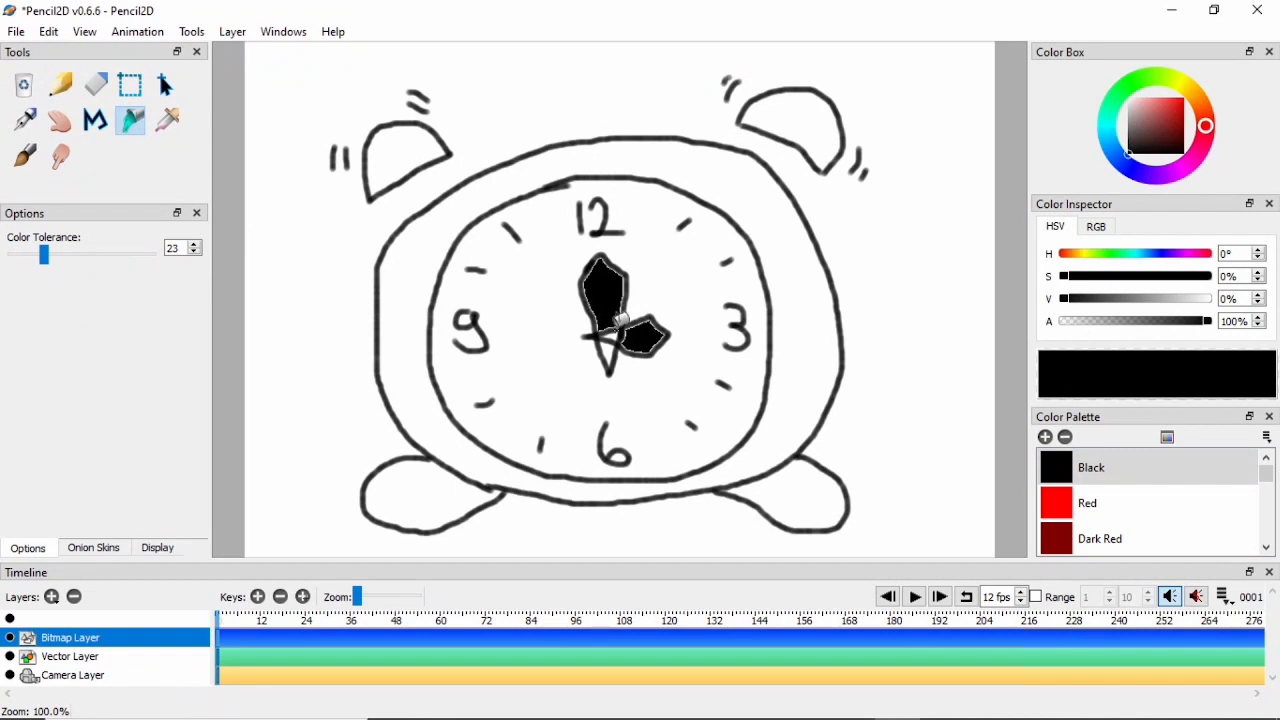
{"action": "left_click", "coordinate": [613, 334]}
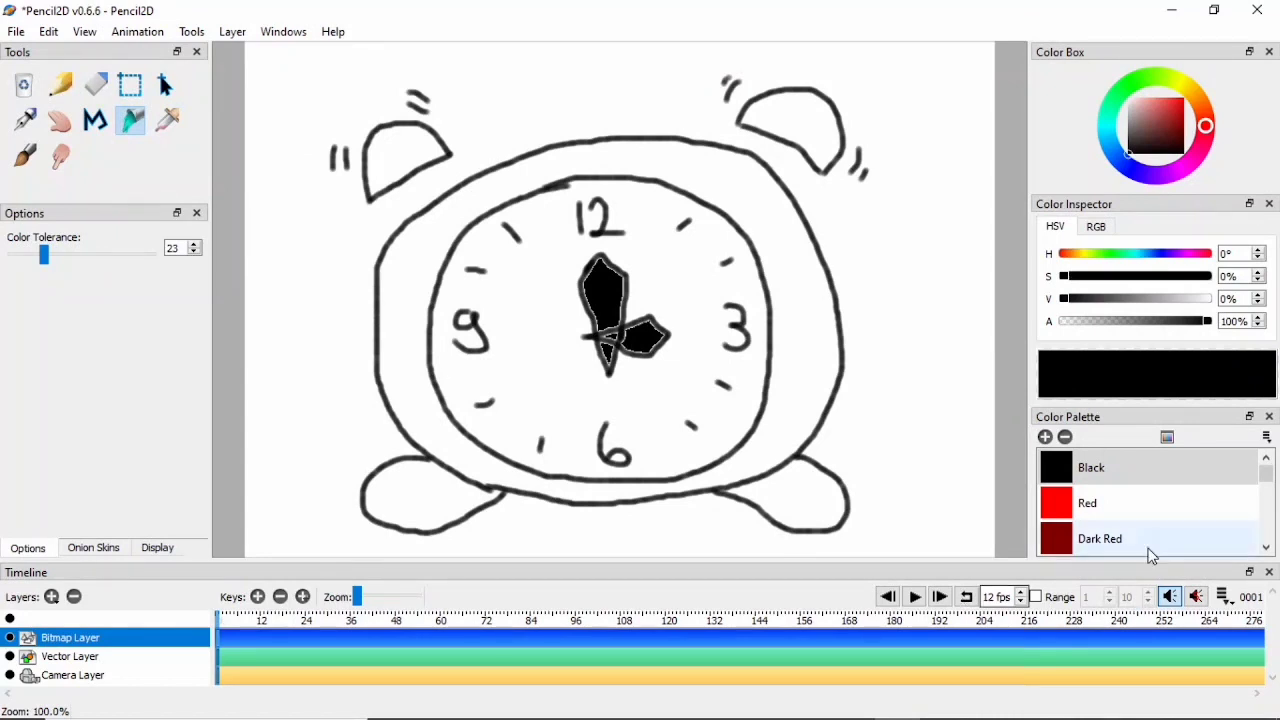
- Fill the clock face with Light Orange Yellow
{"action": "scroll", "coordinate": [1093, 502], "scroll_direction": "down", "scroll_amount": 4}
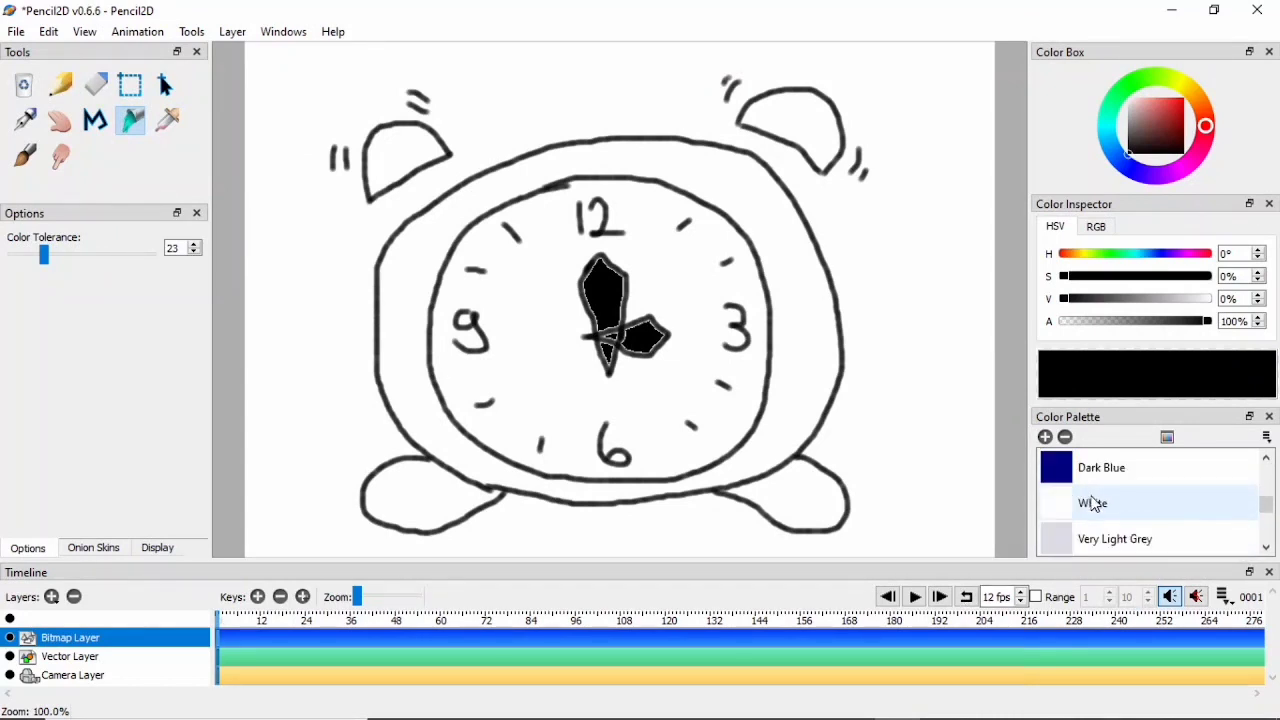
{"action": "scroll", "coordinate": [1093, 502], "scroll_direction": "down", "scroll_amount": 2}
{"action": "scroll", "coordinate": [1093, 503], "scroll_direction": "down", "scroll_amount": 5}
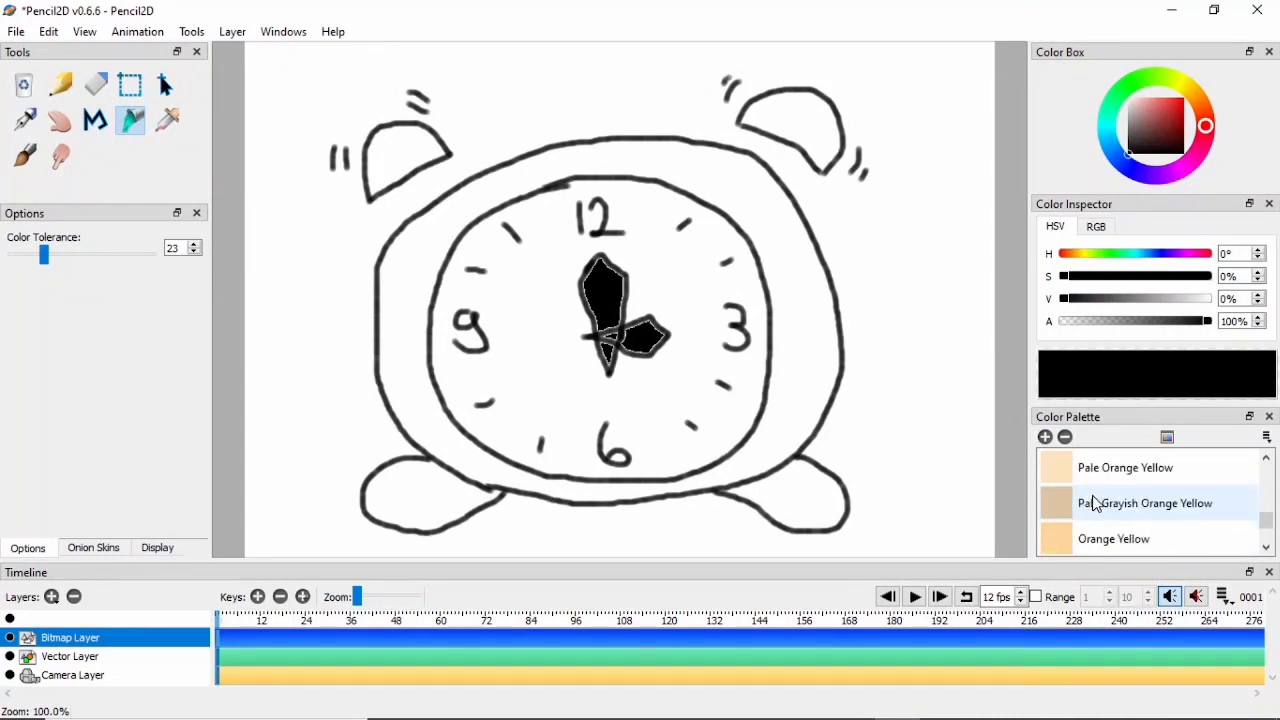
{"action": "scroll", "coordinate": [1046, 537], "scroll_direction": "down", "scroll_amount": 2}
{"action": "left_click", "coordinate": [1048, 541]}
{"action": "scroll", "coordinate": [1065, 549], "scroll_direction": "down", "scroll_amount": 1}
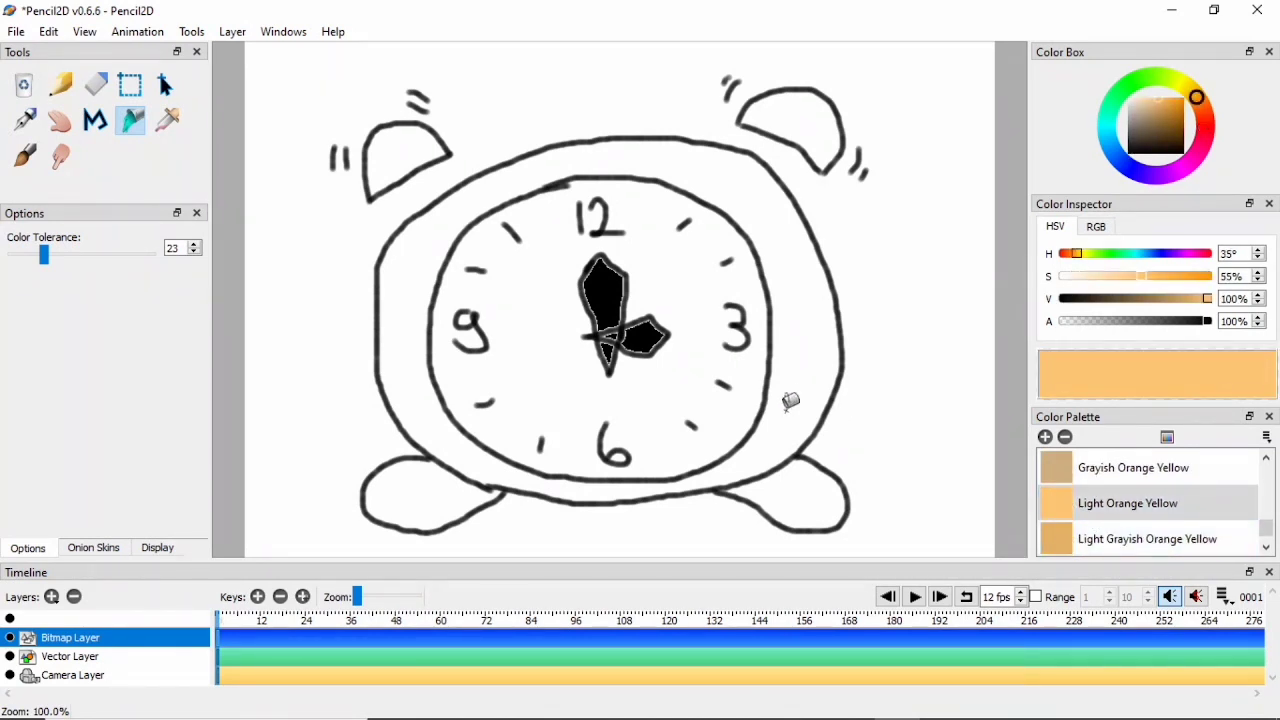
{"action": "left_click", "coordinate": [578, 366]}
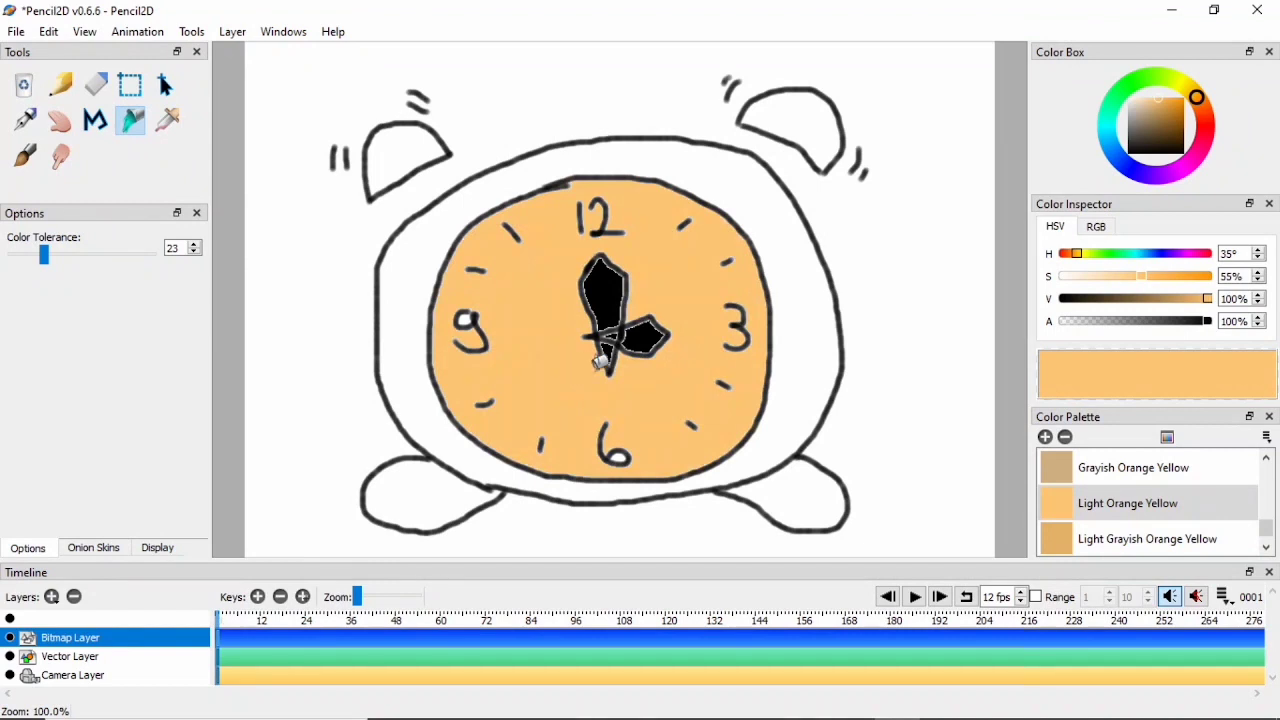
- Fill the body ring around the face with Dark Orange and refill it with the colour's value raised to 84%
{"action": "scroll", "coordinate": [1094, 503], "scroll_direction": "down", "scroll_amount": 1}
{"action": "scroll", "coordinate": [1094, 503], "scroll_direction": "up", "scroll_amount": 8}
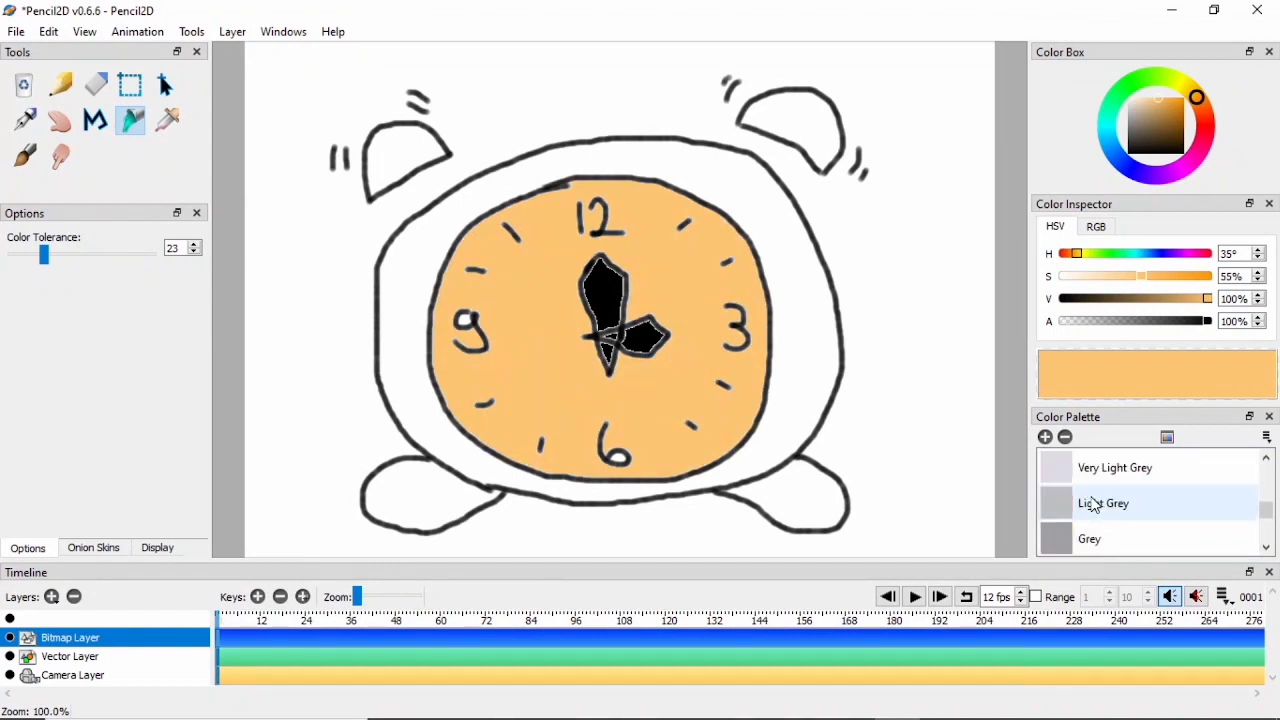
{"action": "scroll", "coordinate": [1094, 505], "scroll_direction": "up", "scroll_amount": 5}
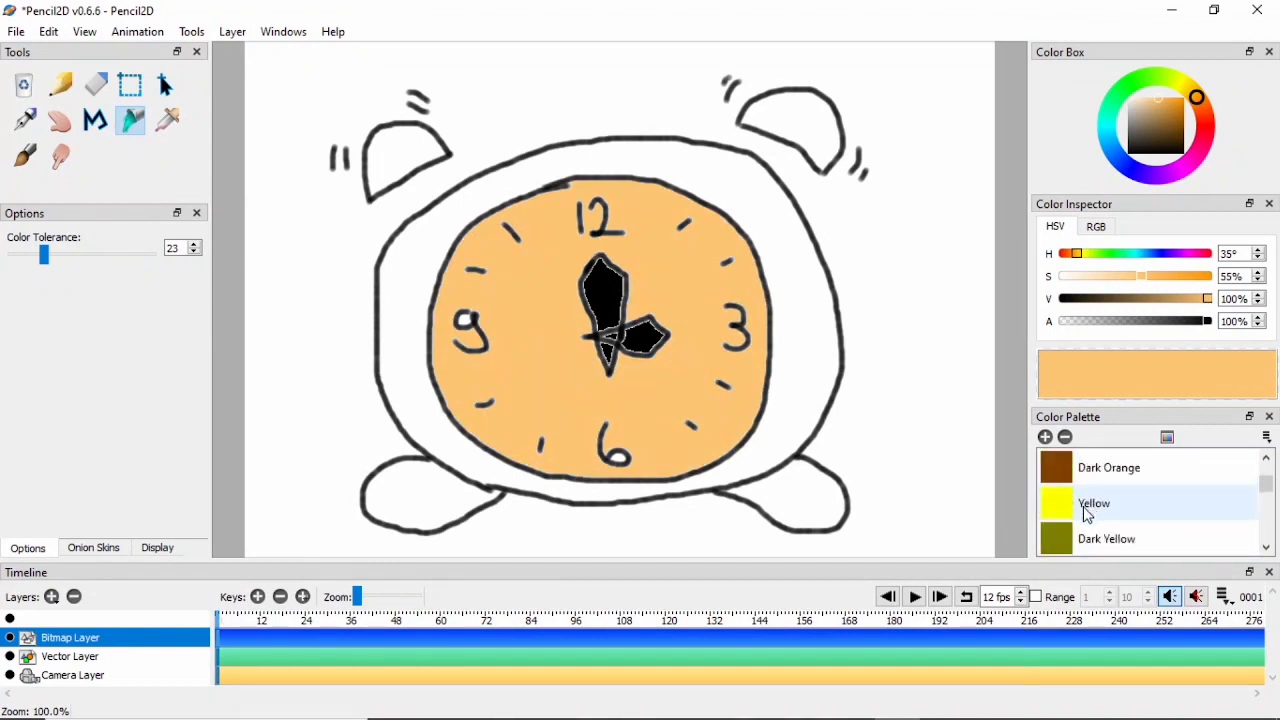
{"action": "left_click", "coordinate": [1072, 472]}
{"action": "left_click", "coordinate": [806, 352]}
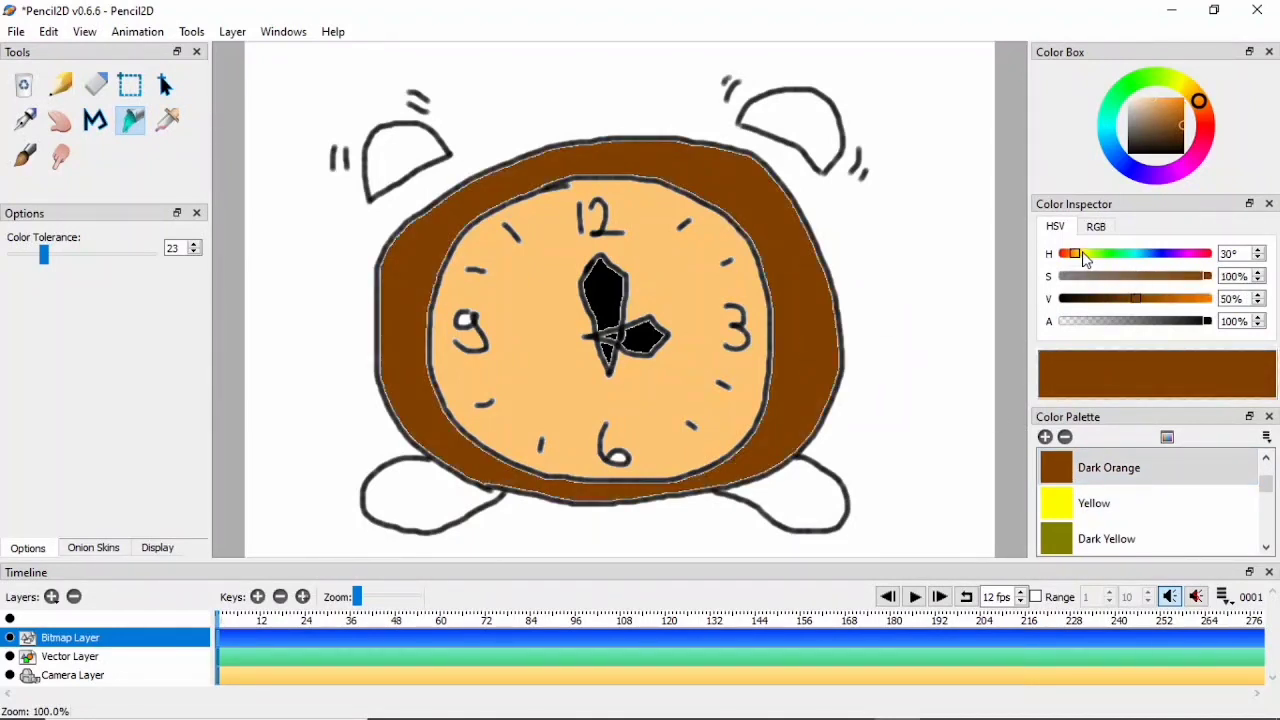
{"action": "left_click_drag", "start_coordinate": [1141, 305], "coordinate": [1188, 302]}
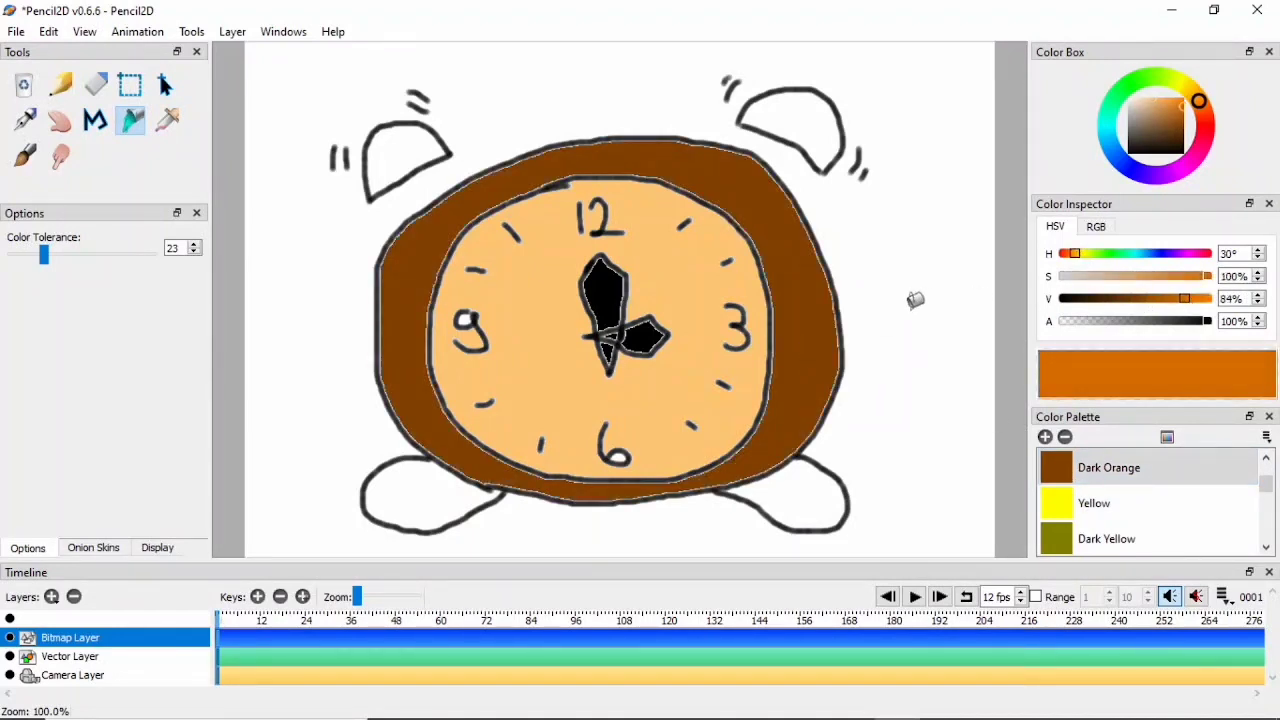
{"action": "left_click", "coordinate": [812, 311]}
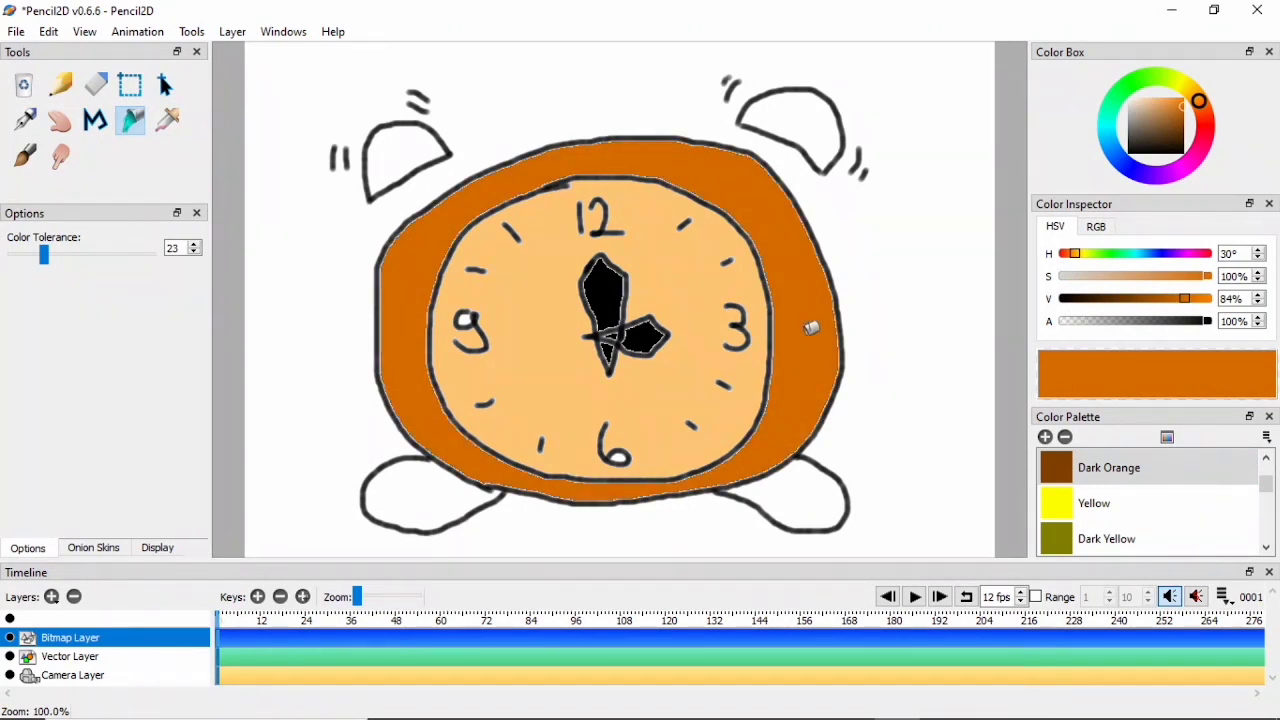
- Fill both feet and both bells with the same brightened orange as the body
{"action": "left_click", "coordinate": [826, 488]}
{"action": "left_click", "coordinate": [451, 500]}
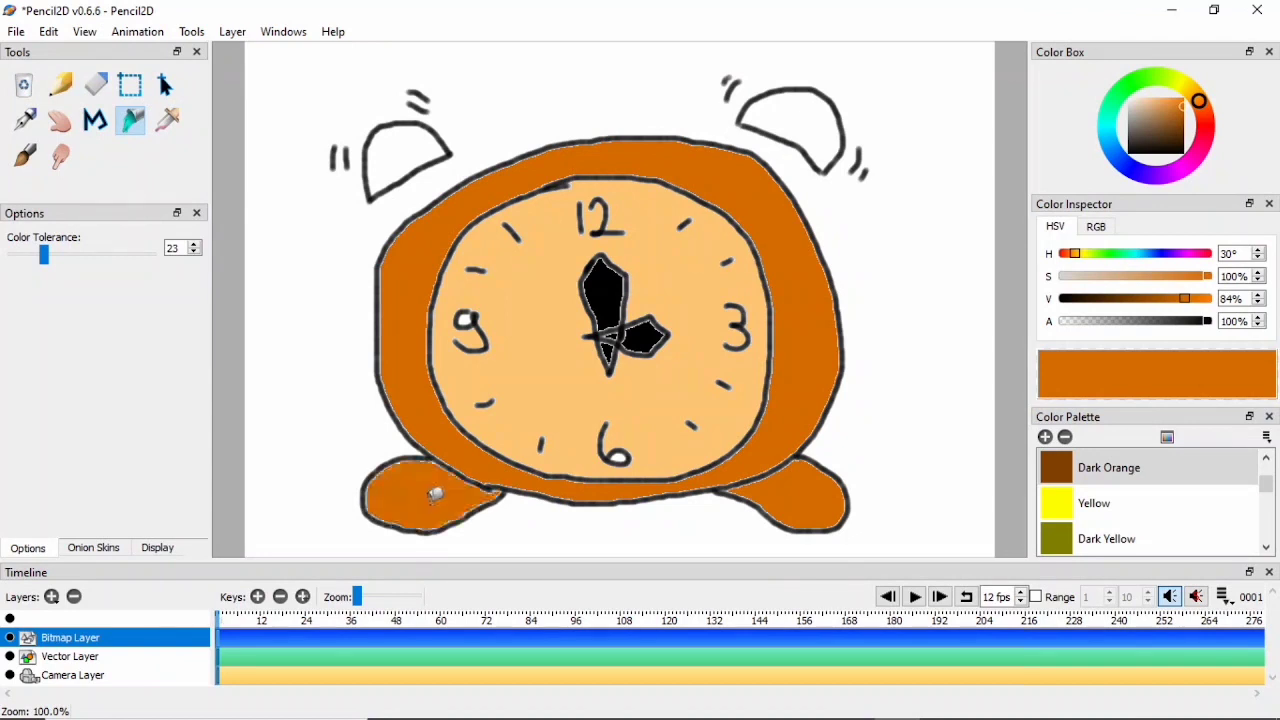
{"action": "left_click", "coordinate": [406, 150]}
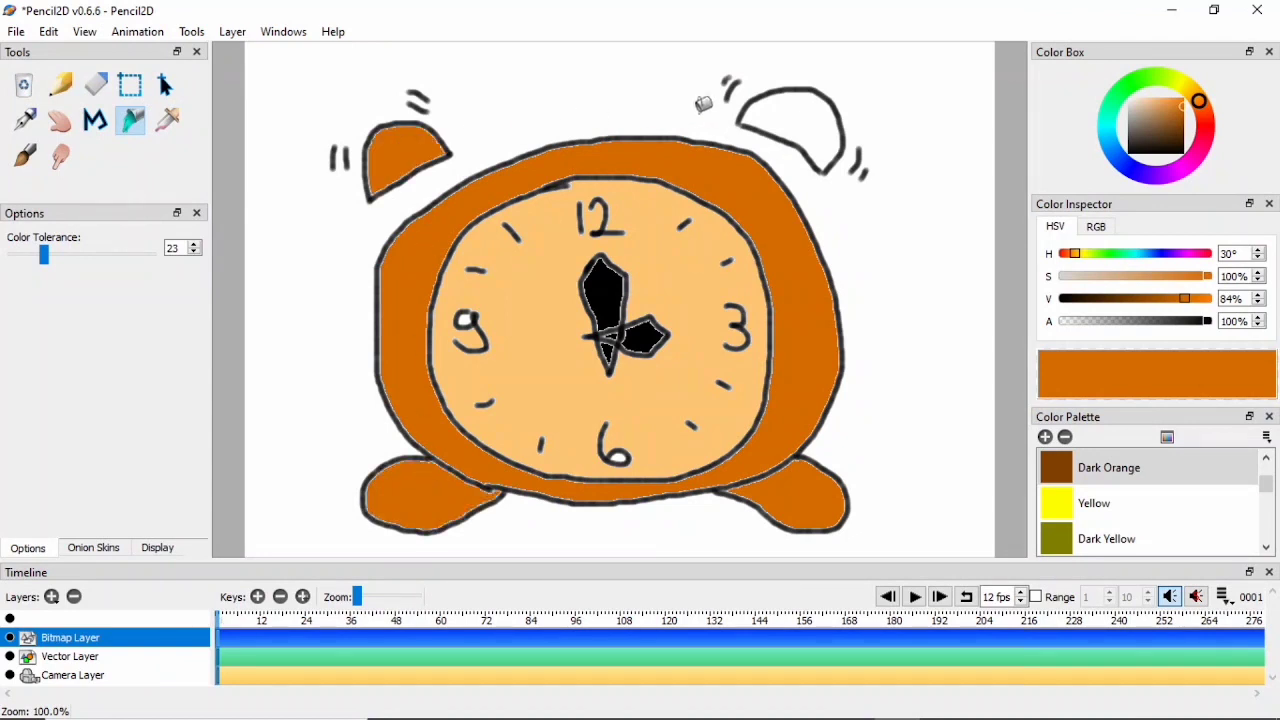
{"action": "left_click", "coordinate": [790, 118]}
- Recolour the clock face with the lighter Orange Yellow from the palette
{"action": "scroll", "coordinate": [1108, 530], "scroll_direction": "down", "scroll_amount": 4}
{"action": "scroll", "coordinate": [1108, 522], "scroll_direction": "down", "scroll_amount": 3}
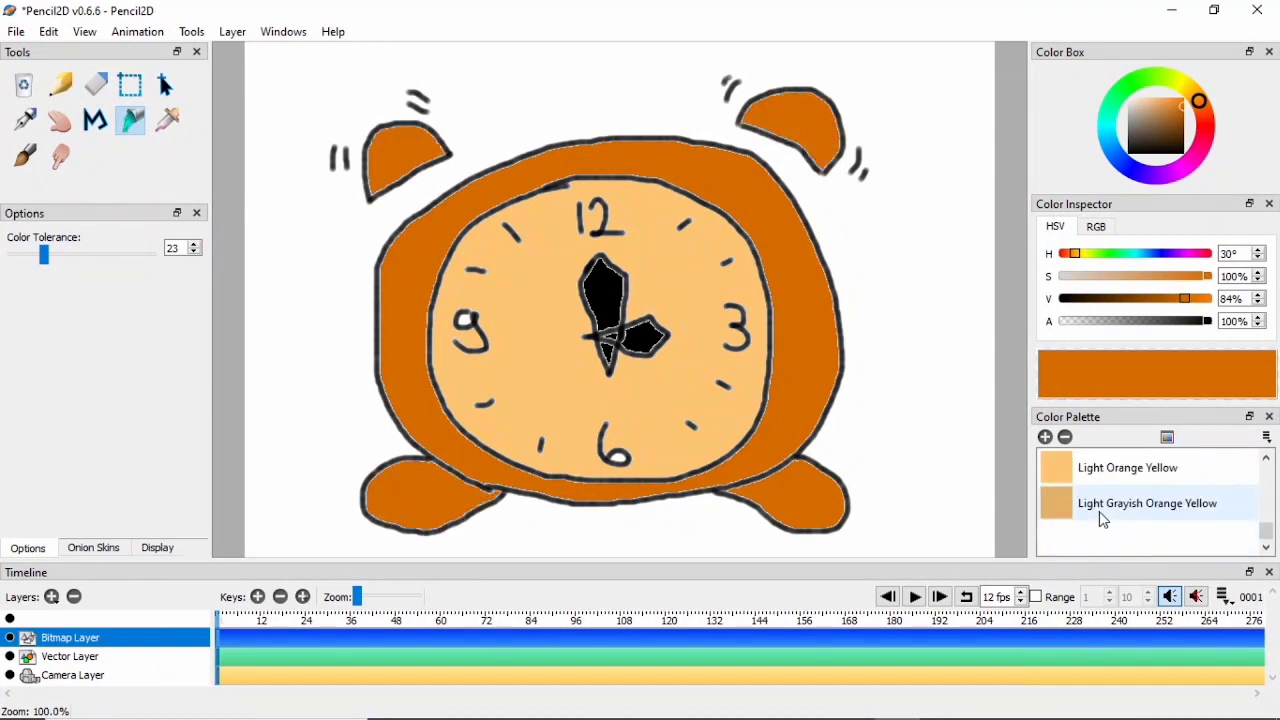
{"action": "left_click", "coordinate": [1062, 470]}
{"action": "left_click", "coordinate": [637, 383]}
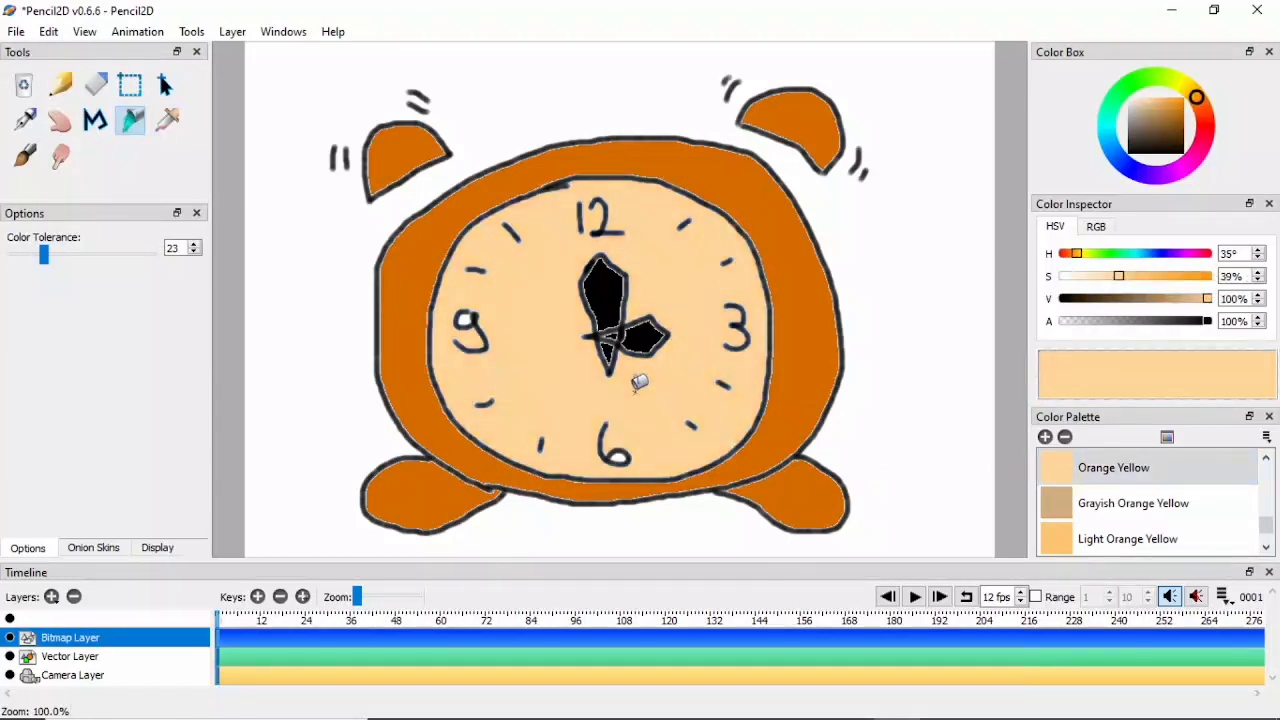